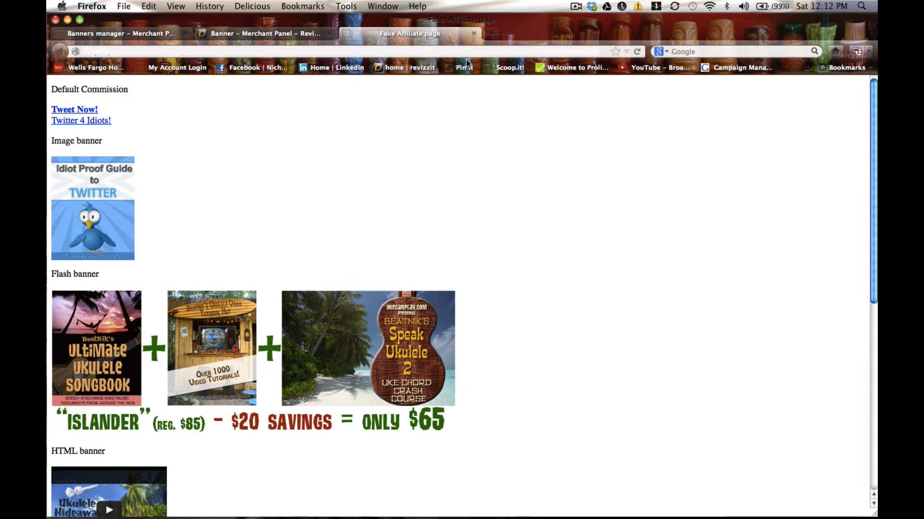
Close the Fake Affiliate page tab, then enlarge the Banner window and review the Islander Collection Flash banner's settings.
click(474, 34)
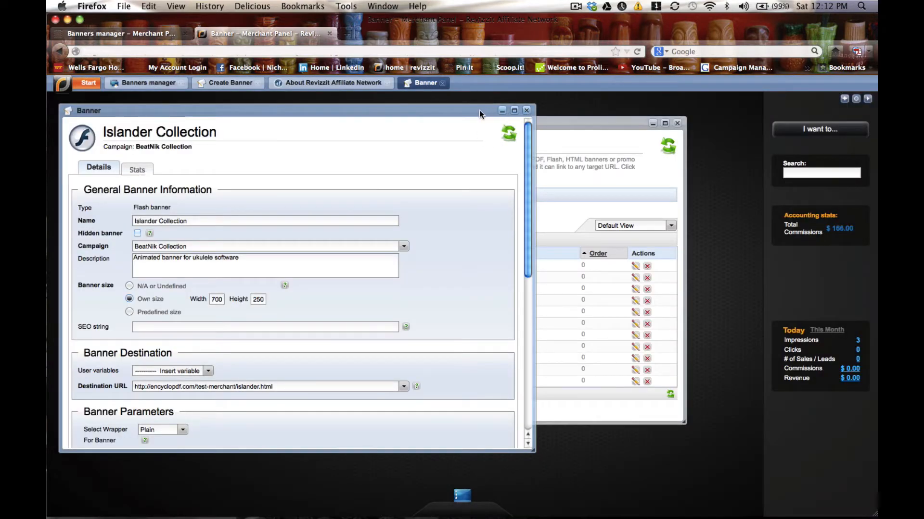
drag(479, 110, 563, 107)
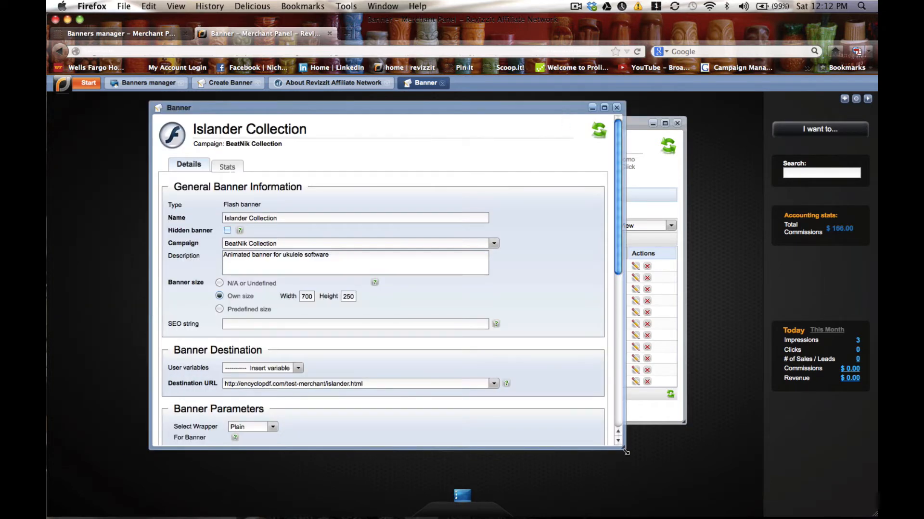
drag(620, 446, 683, 471)
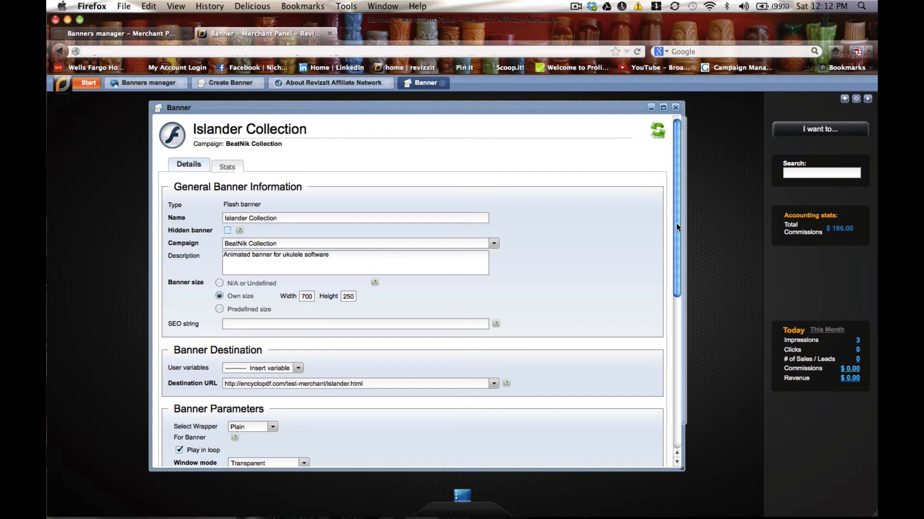
scroll(677, 240, down, 2)
scroll(676, 255, down, 5)
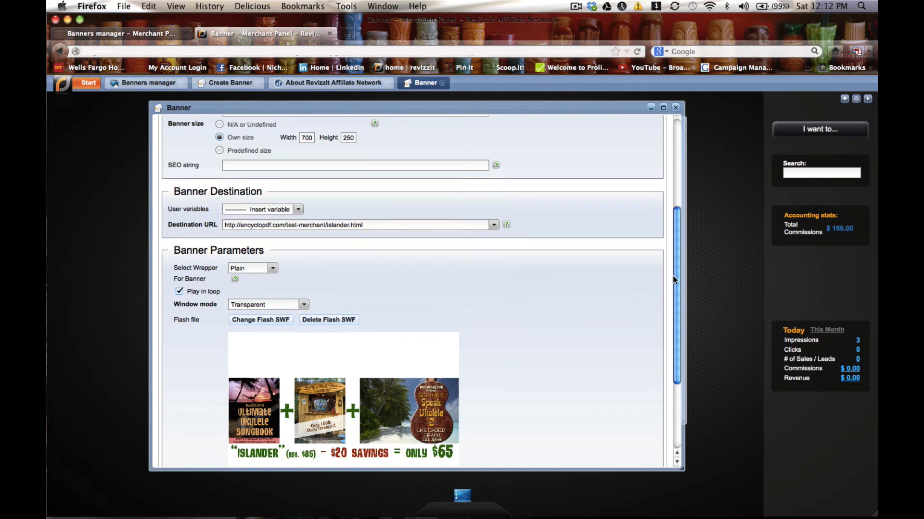
drag(675, 276, 679, 319)
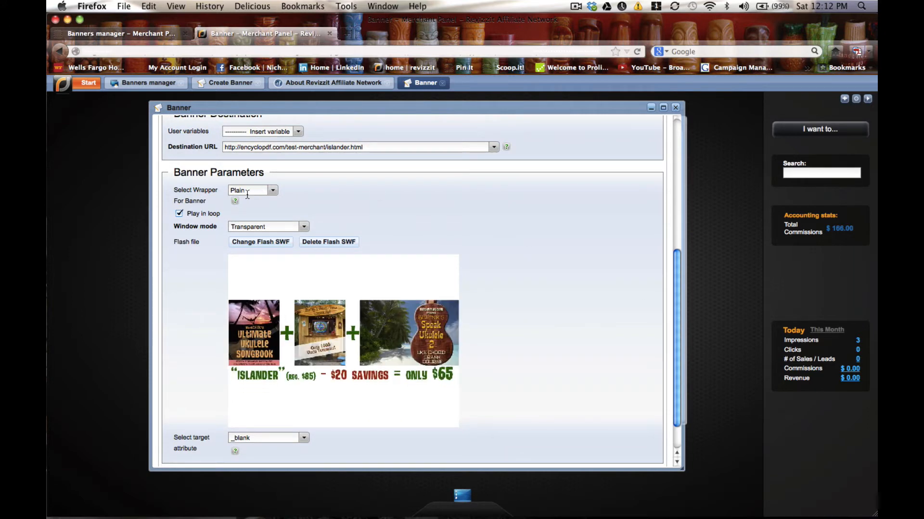
click(182, 214)
click(180, 214)
scroll(675, 265, down, 3)
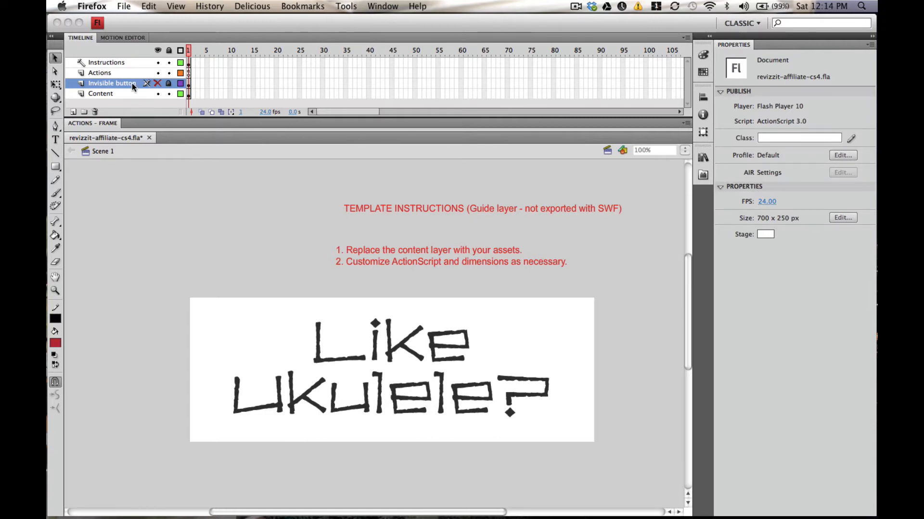
Examine the template's layers and the ActionScript on the Actions layer's frame.
click(131, 59)
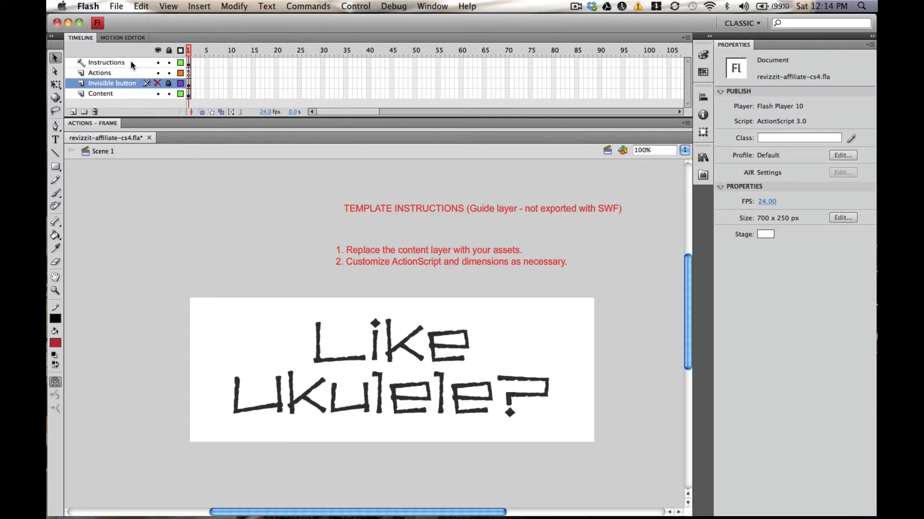
click(131, 61)
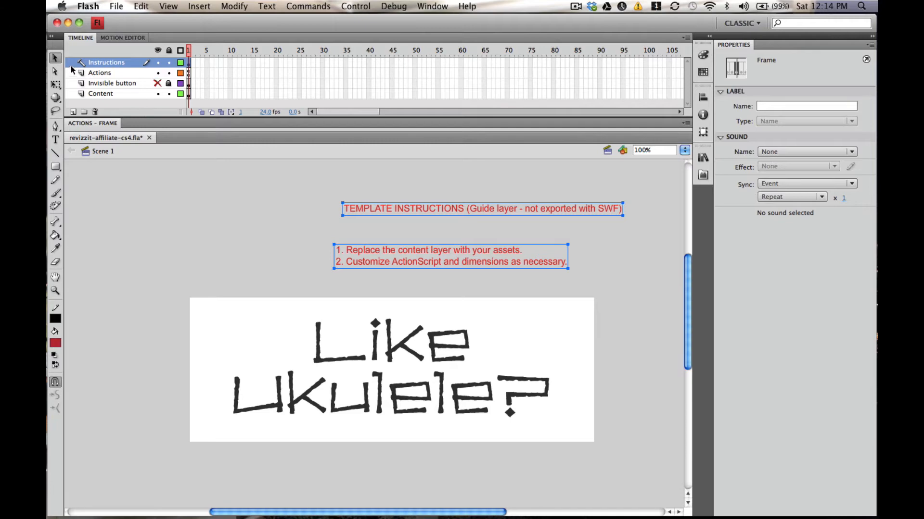
click(170, 62)
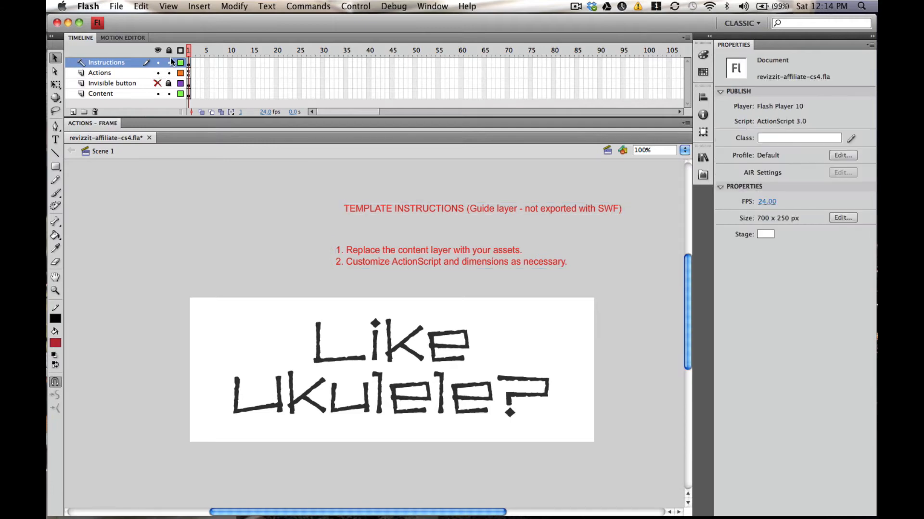
click(169, 63)
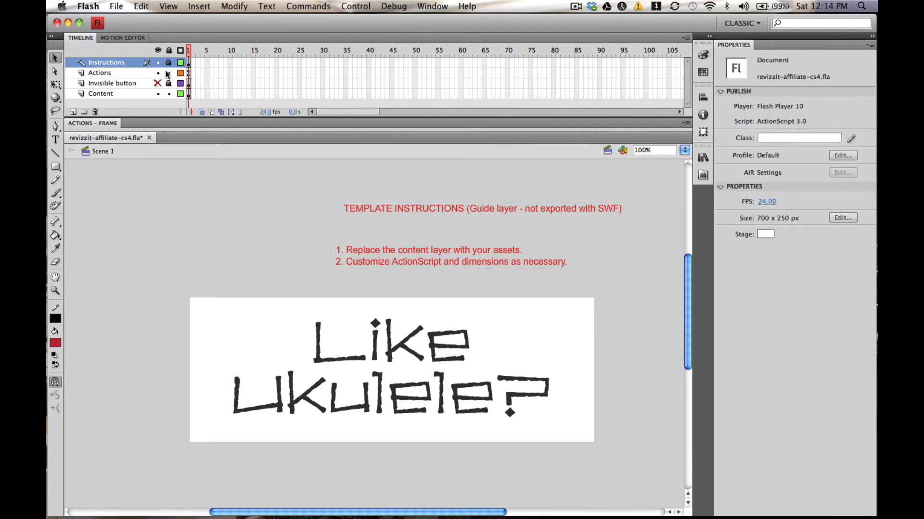
click(131, 75)
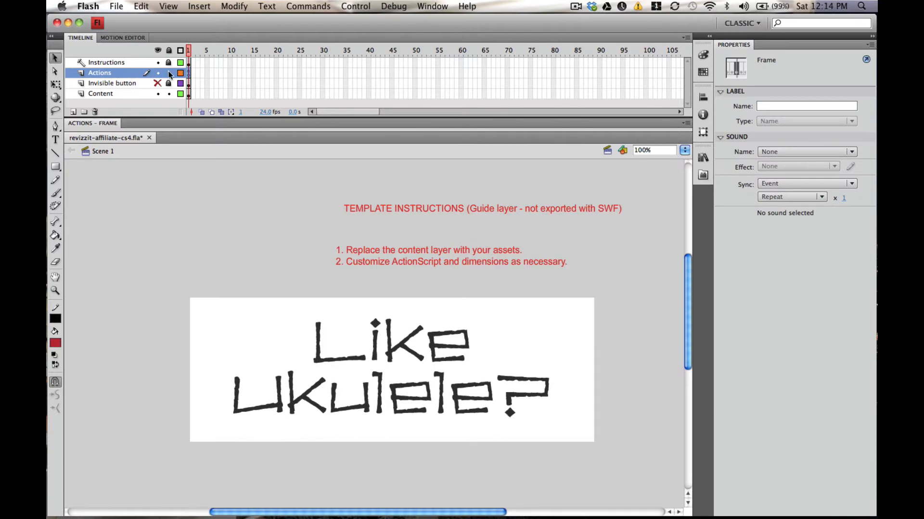
click(175, 125)
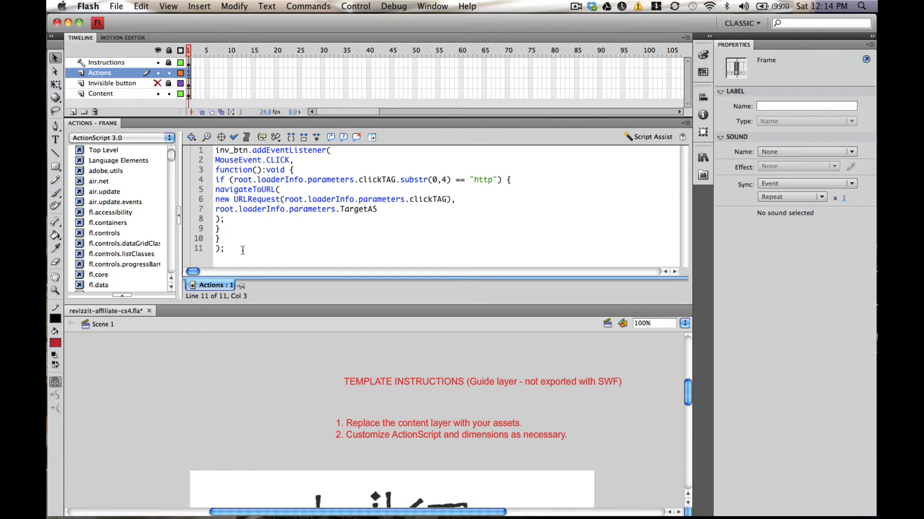
click(217, 124)
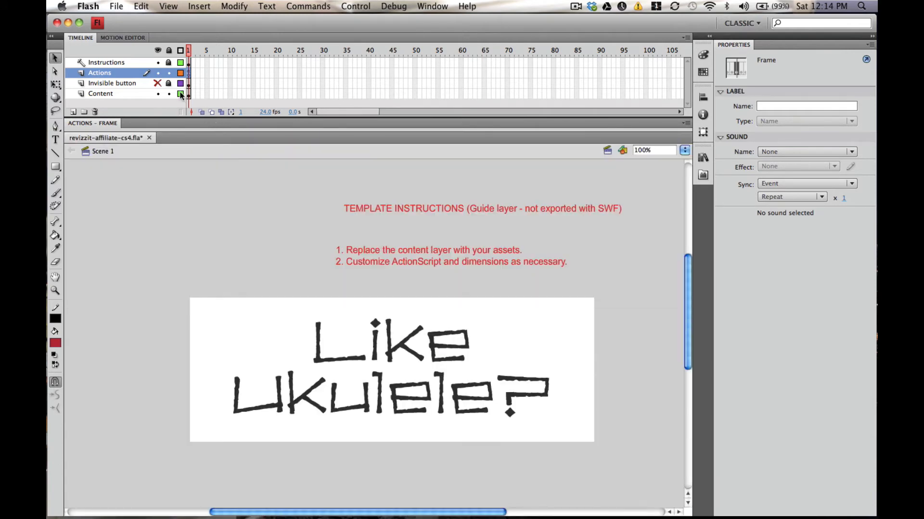
Reveal and unlock the Invisible button layer to inspect the button instance's name, then hide and lock it again.
click(114, 85)
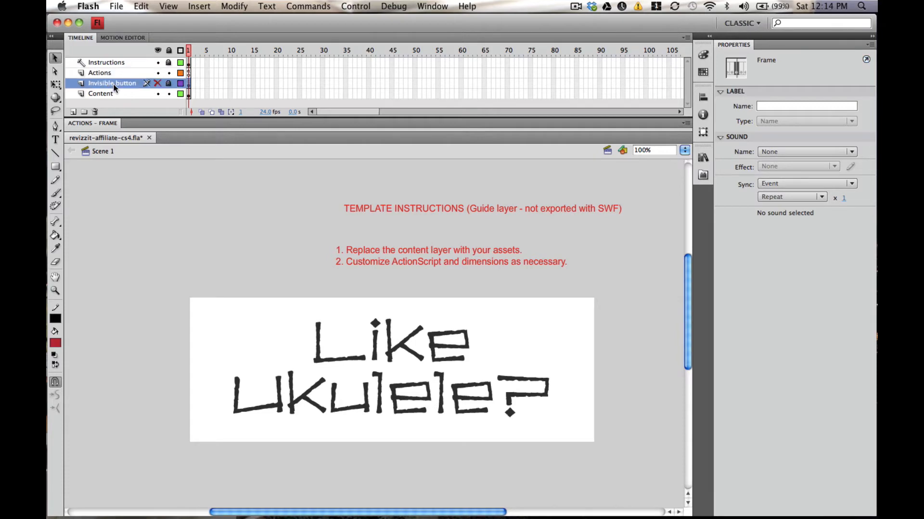
click(157, 84)
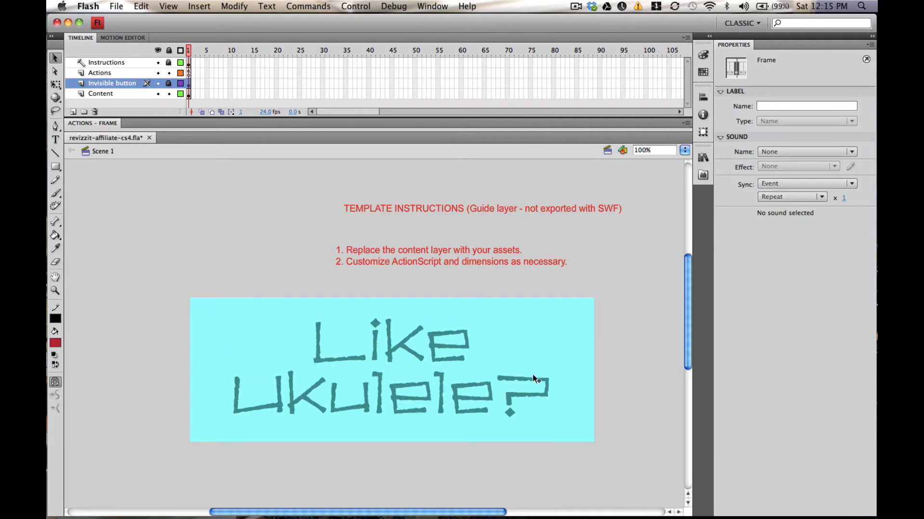
click(495, 329)
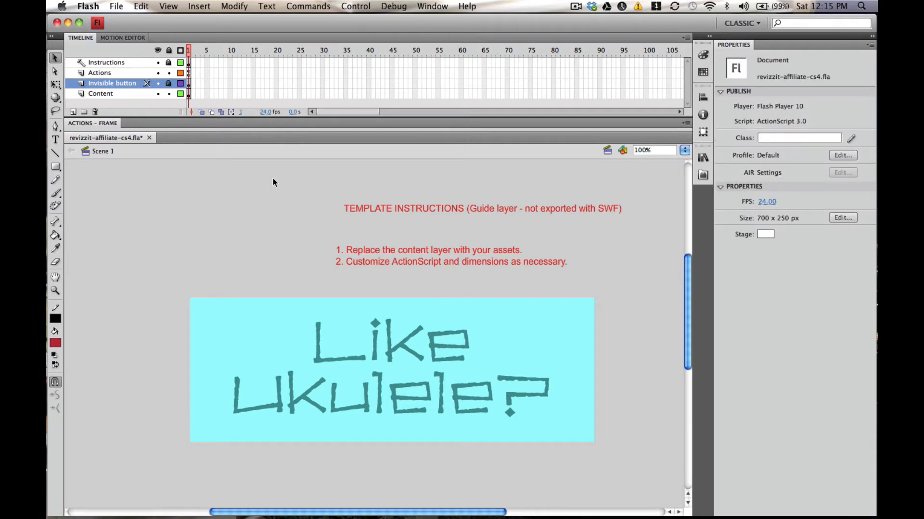
click(168, 83)
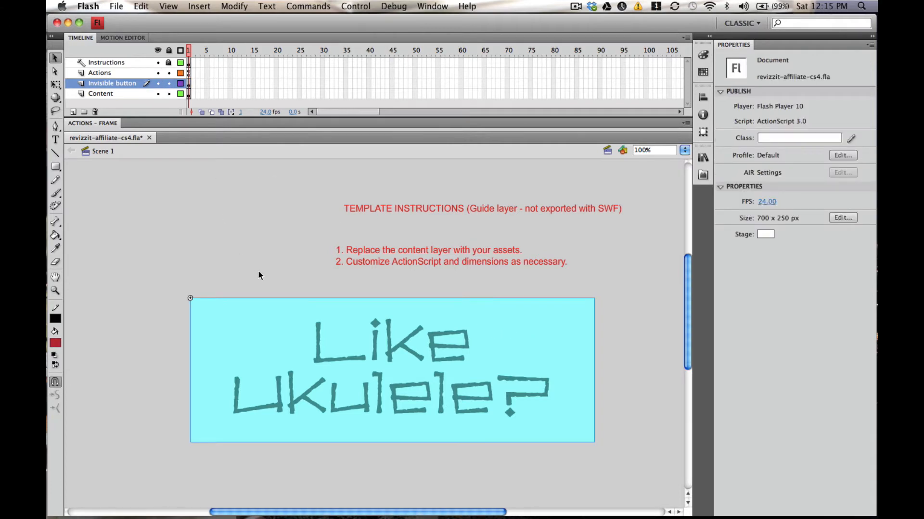
click(280, 326)
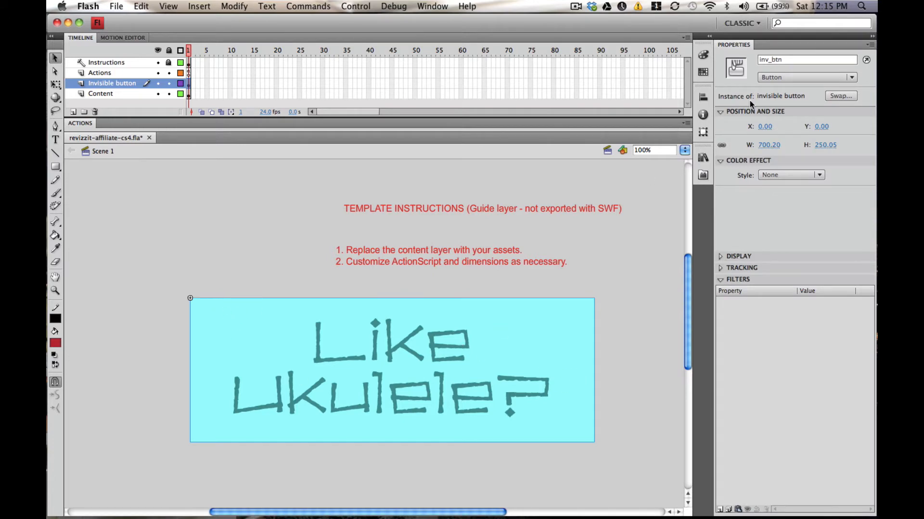
double_click(785, 61)
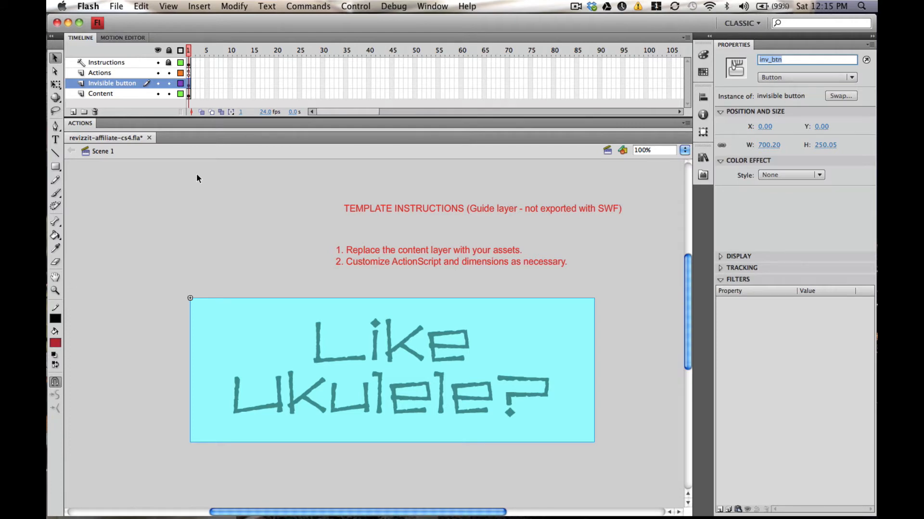
click(169, 83)
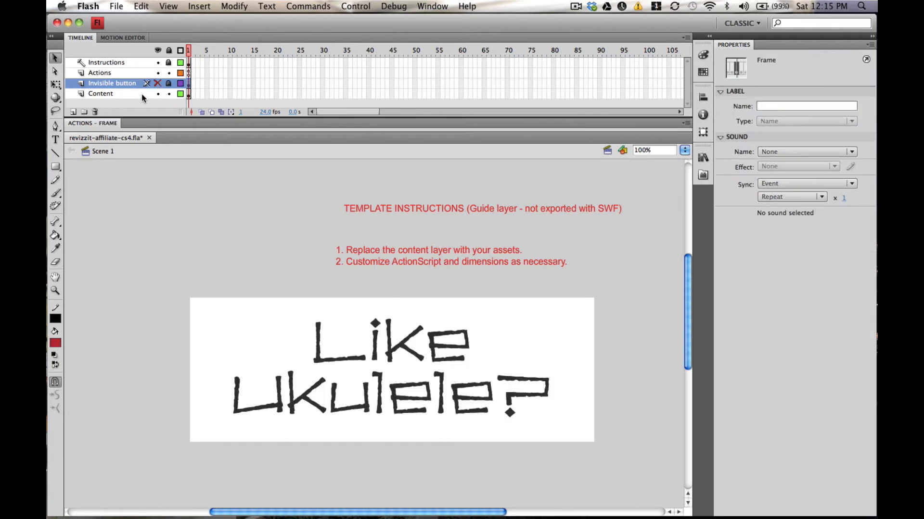
Set the document's stage dimensions to 200 px wide by 150 px high.
click(142, 94)
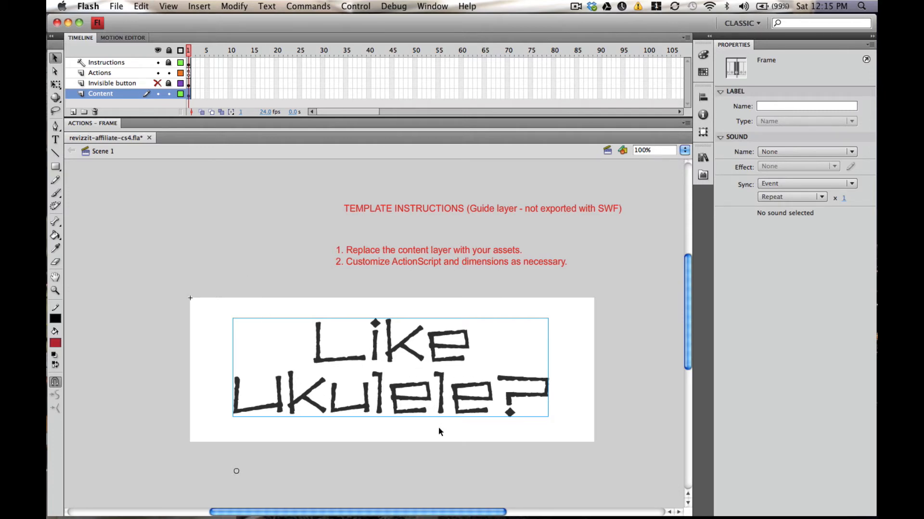
click(625, 397)
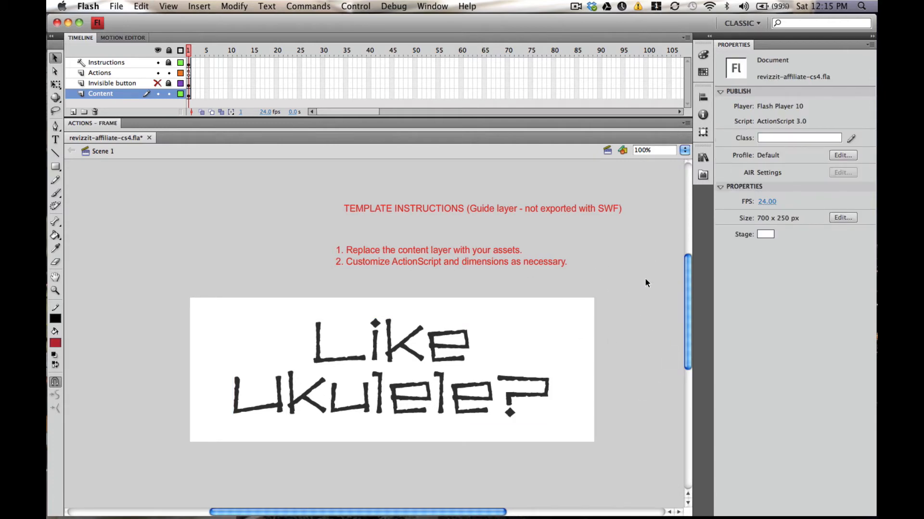
click(843, 218)
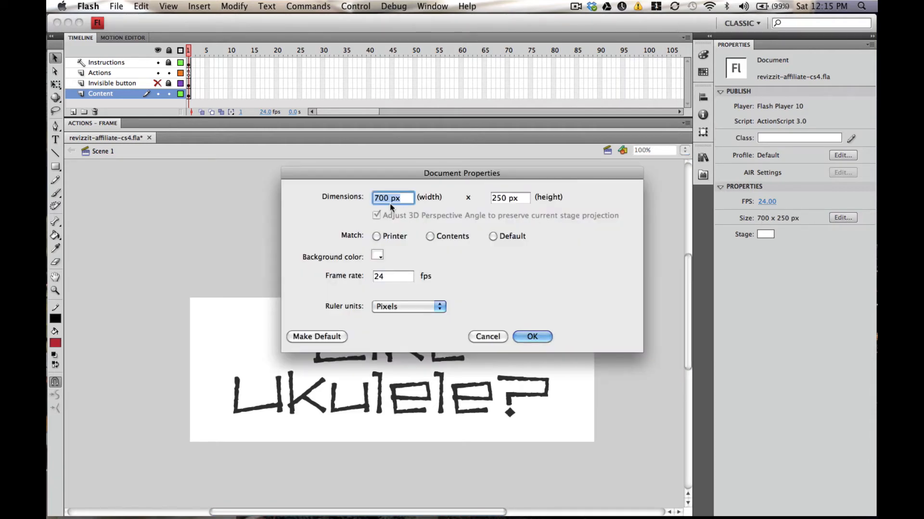
click(378, 198)
key(BackSpace)
text(2)
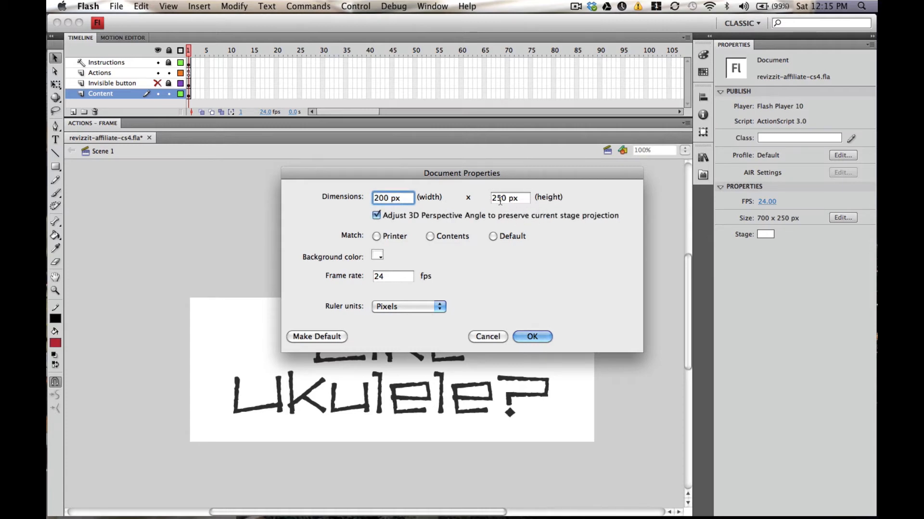
key(Tab)
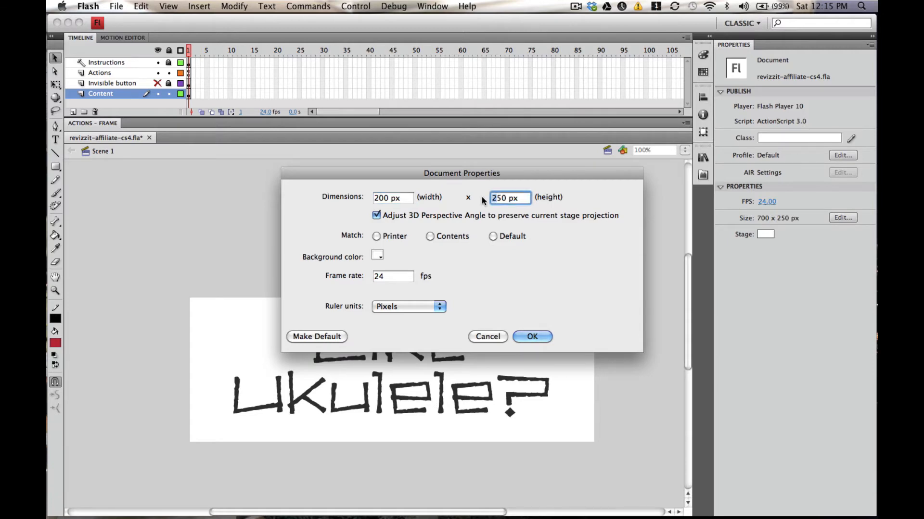
text(1)
click(529, 336)
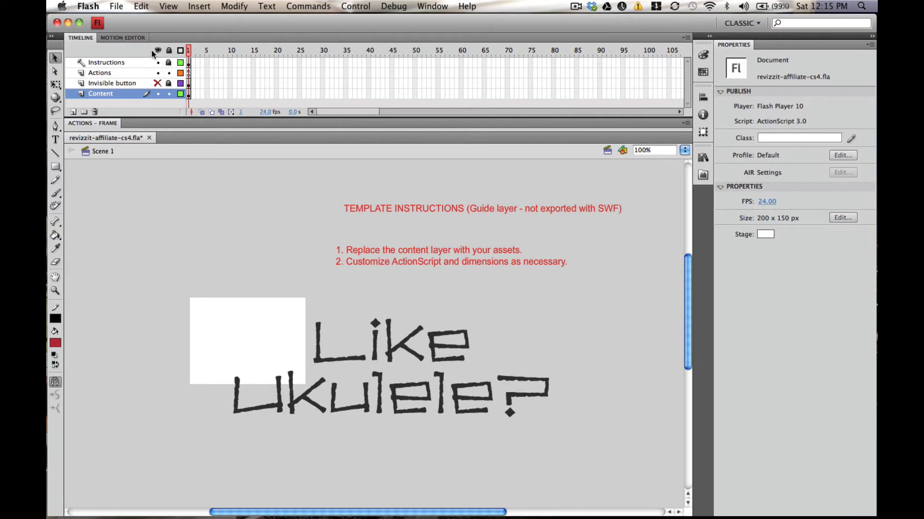
Show and unlock the invisible button, then scale it with Free Transform to fit the 200 × 150 px stage.
click(157, 83)
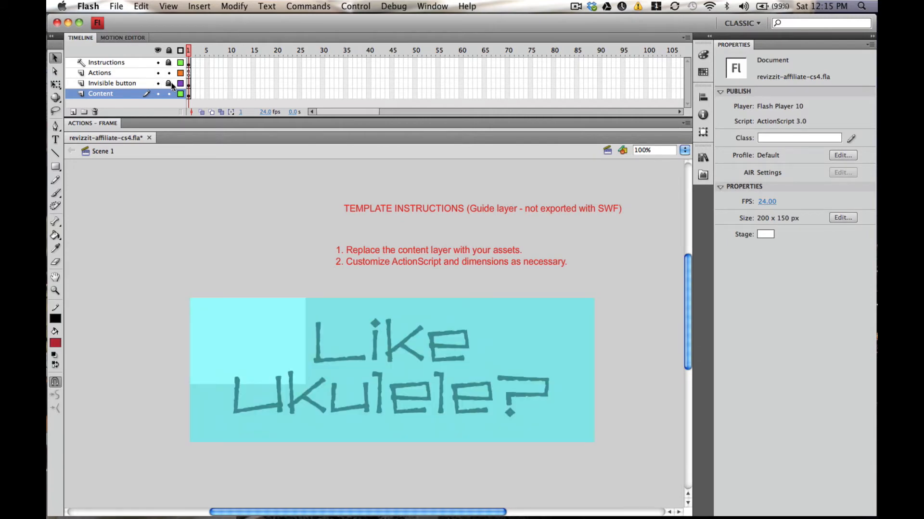
click(169, 83)
click(571, 431)
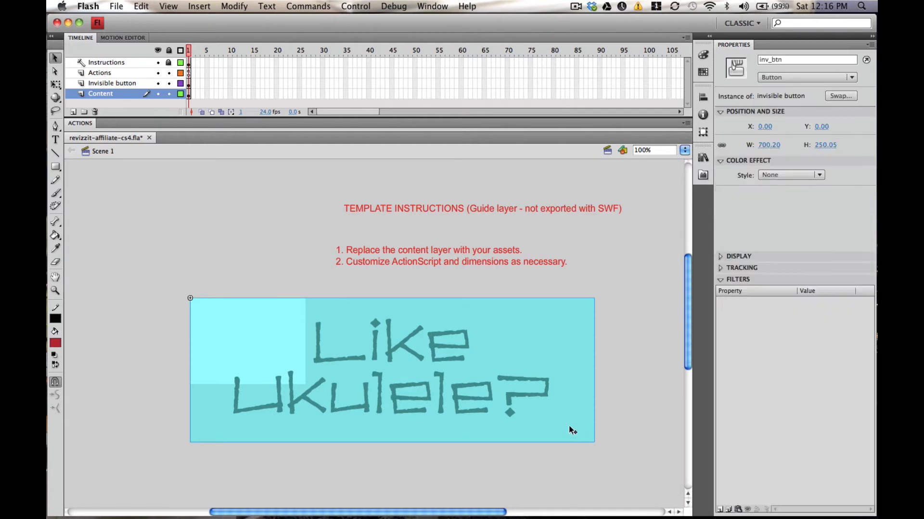
click(55, 84)
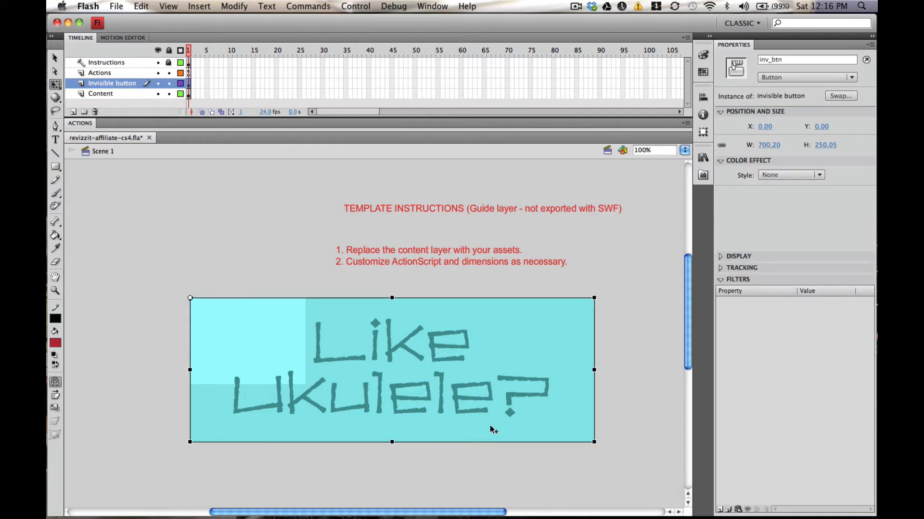
drag(595, 442, 305, 384)
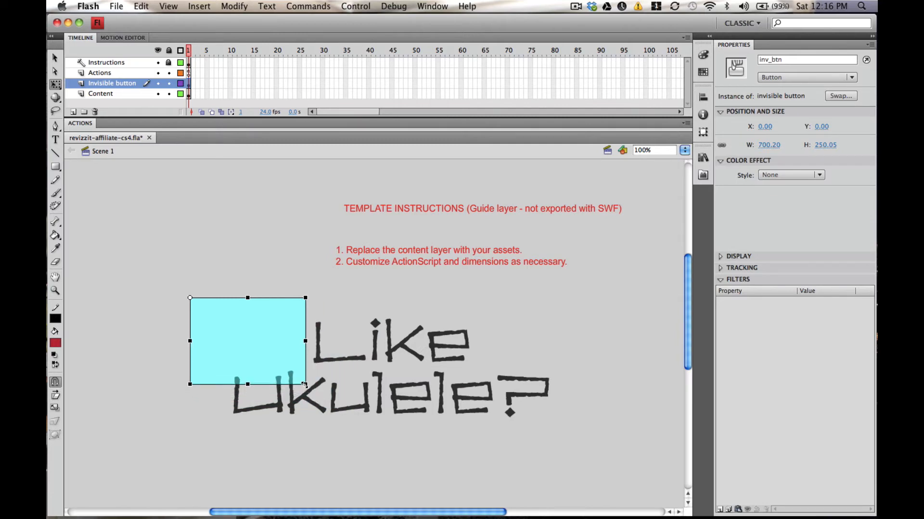
click(397, 290)
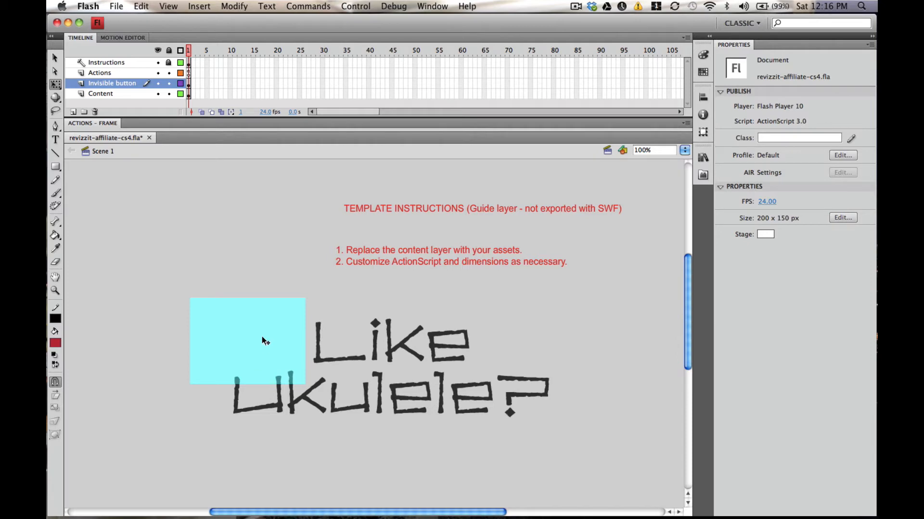
Undo the button scaling and the stage resize.
click(375, 350)
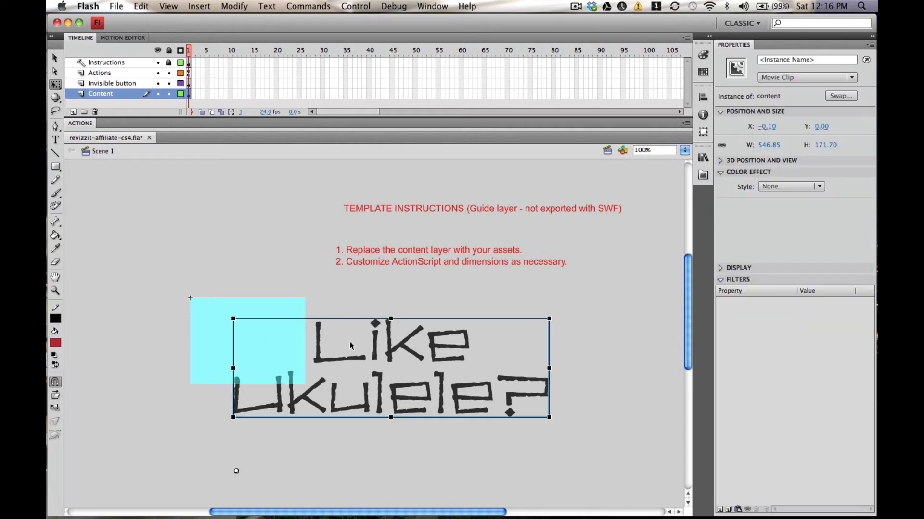
click(249, 218)
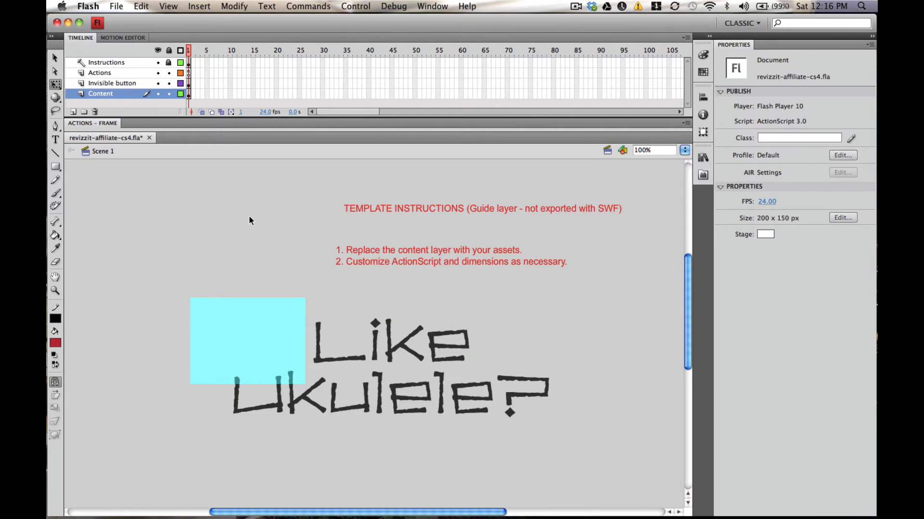
key(super+z)
key(super+z)
key(super+z)
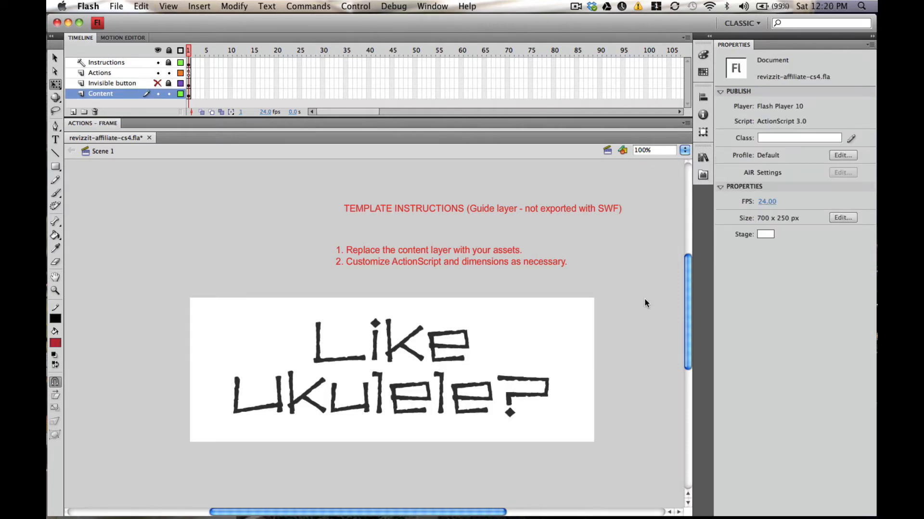
Enter the content movie clip, scrub through its timeline animation, and return to Scene 1.
click(366, 360)
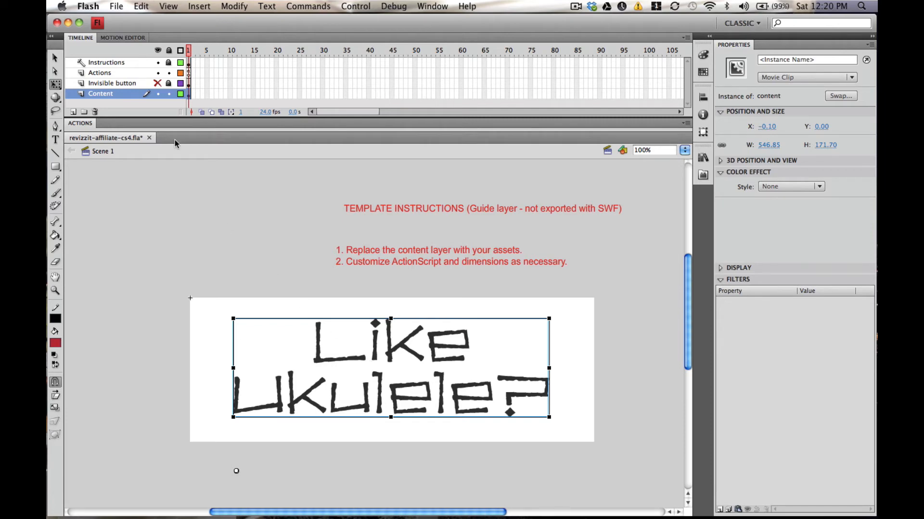
click(55, 58)
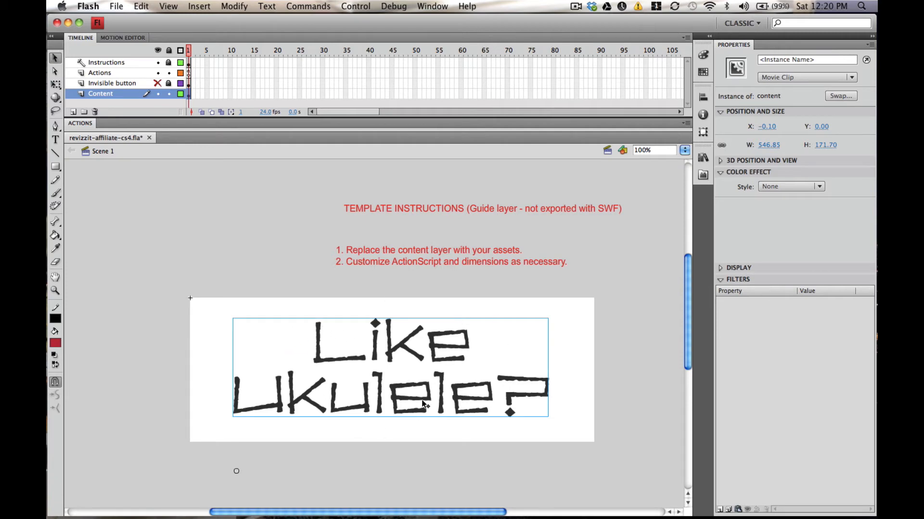
double_click(404, 348)
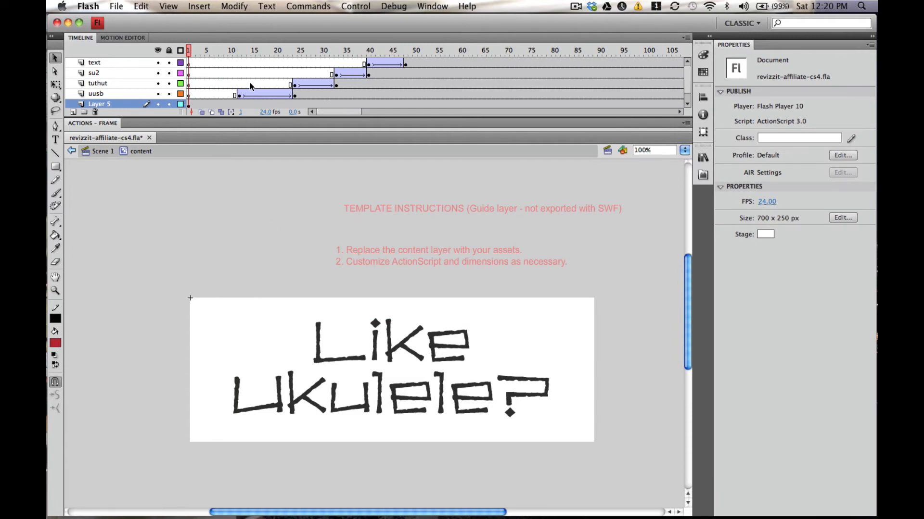
drag(190, 49, 669, 64)
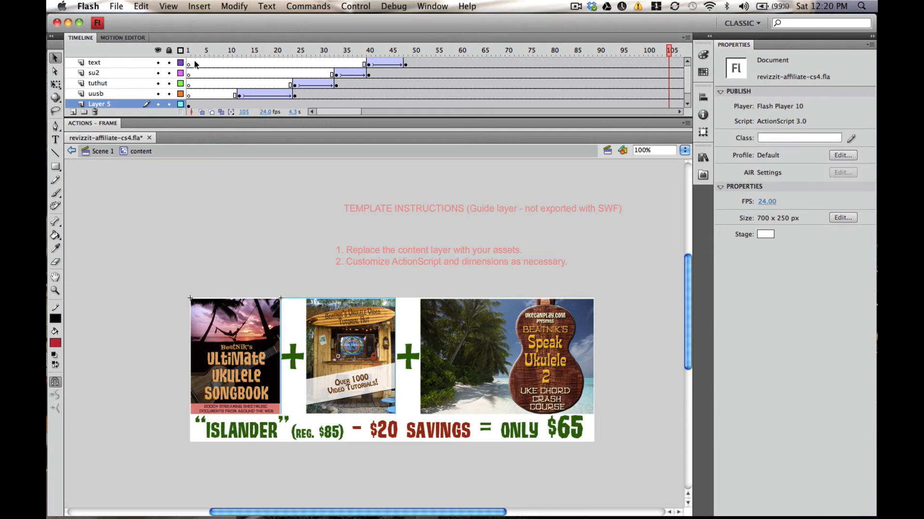
mouse_move(189, 54)
mouse_down()
mouse_move(450, 53)
mouse_move(187, 54)
mouse_up()
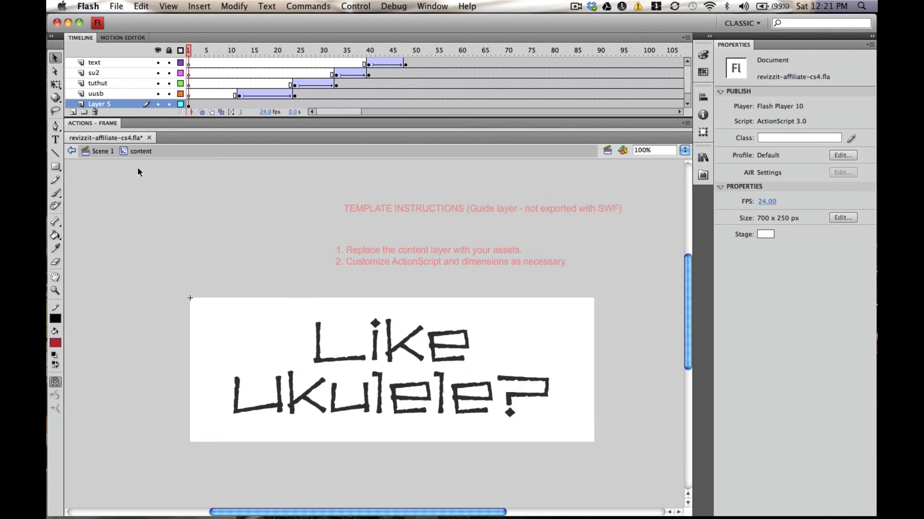
click(97, 153)
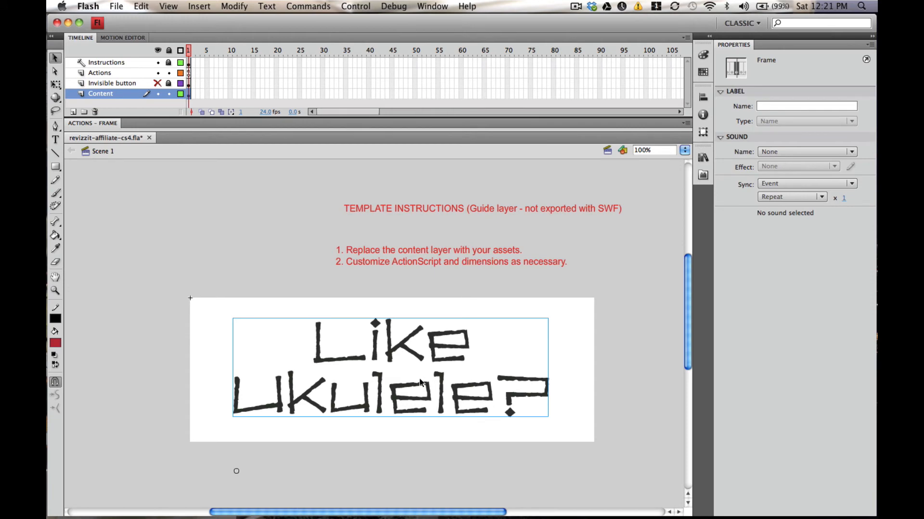
Open the Actions layer's frame script and examine the inv_btn click-handler code.
click(126, 85)
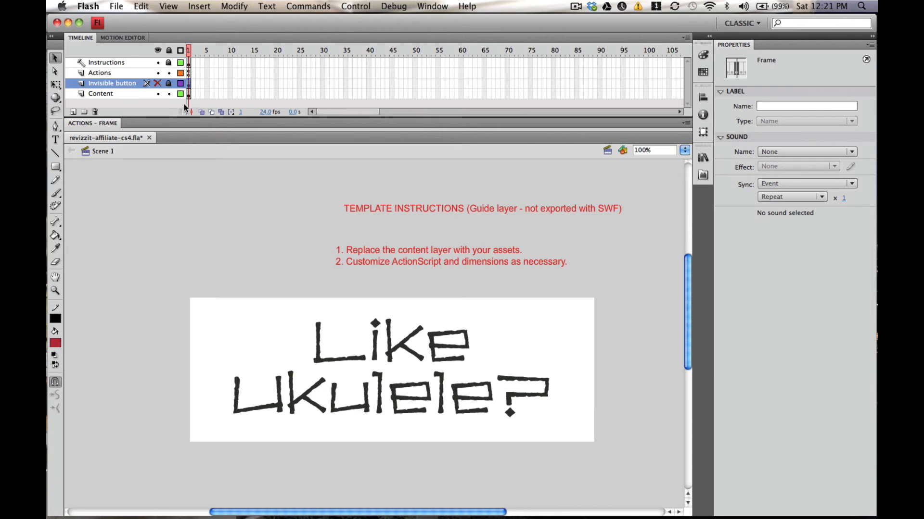
click(190, 73)
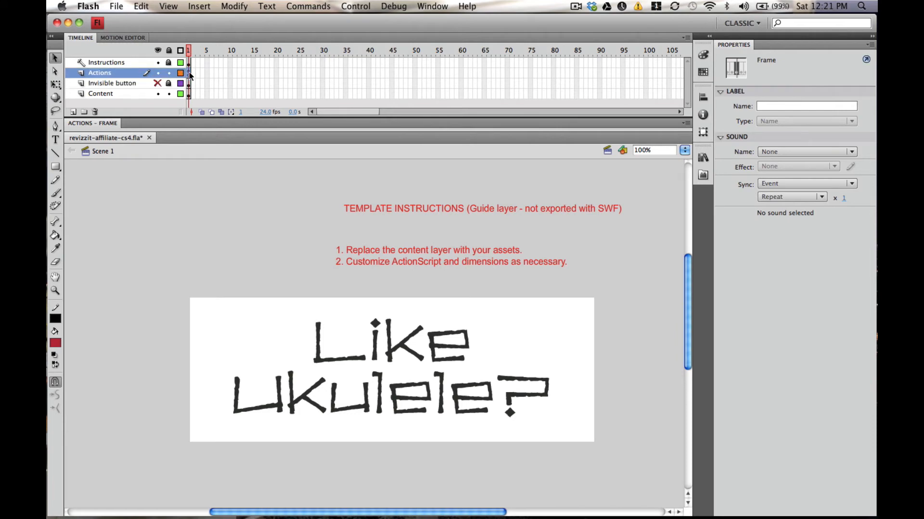
click(191, 125)
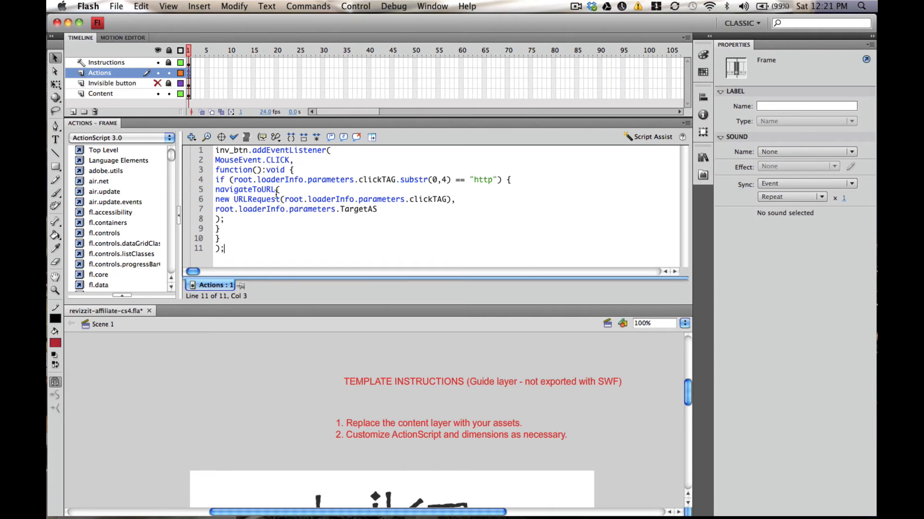
drag(231, 253, 196, 149)
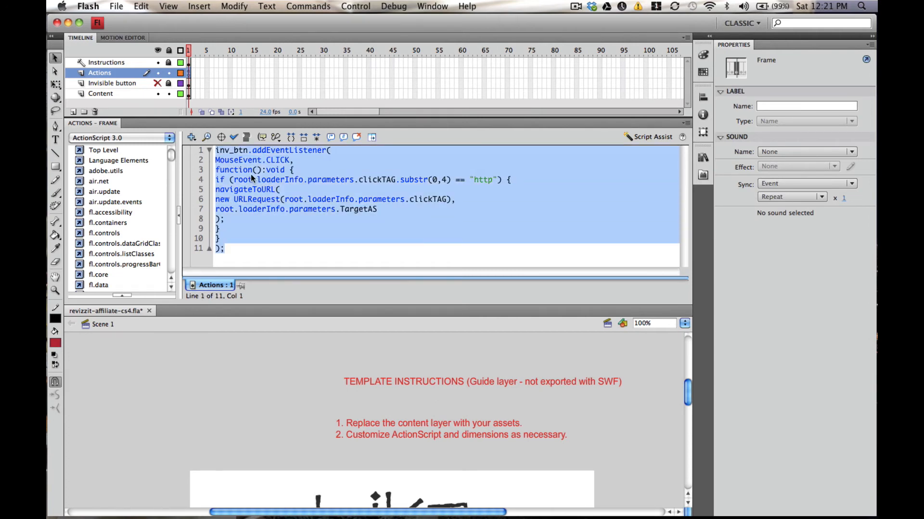
click(253, 250)
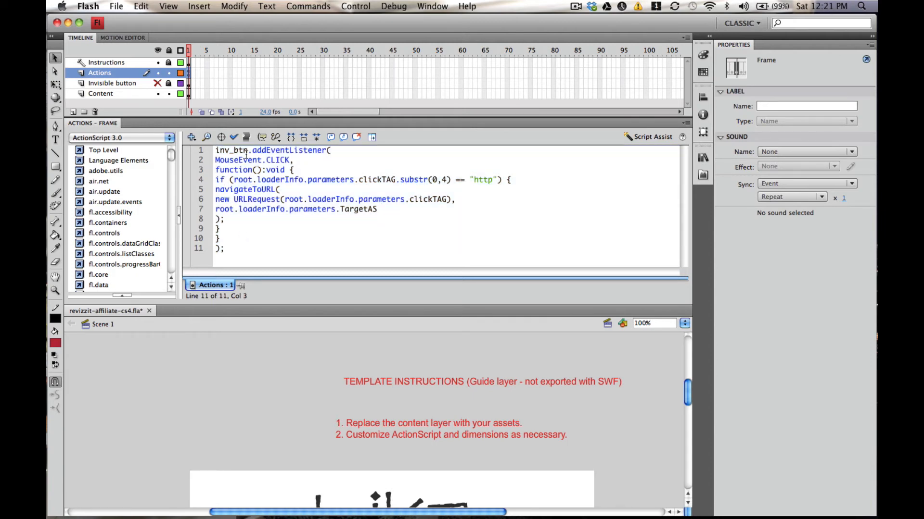
drag(248, 153, 215, 152)
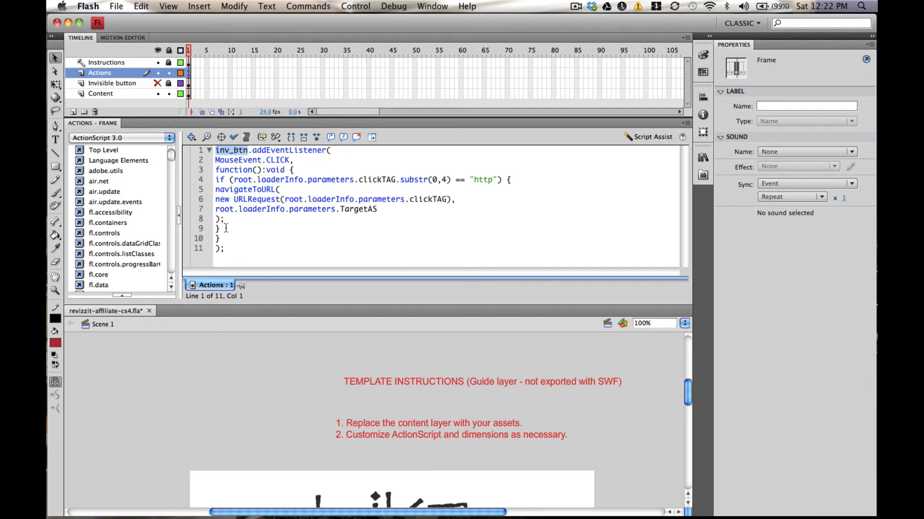
click(189, 121)
click(264, 263)
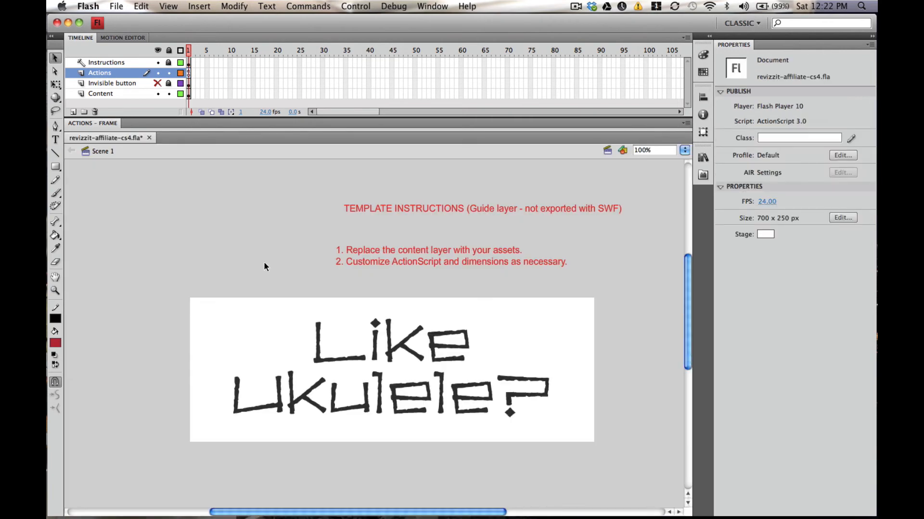
Review the document's Publish Settings, including the Flash tab options.
click(111, 8)
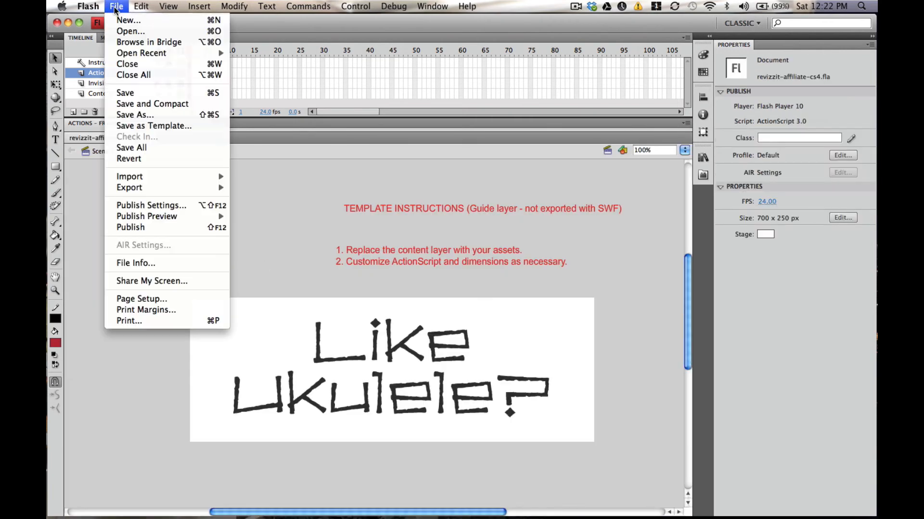
click(158, 205)
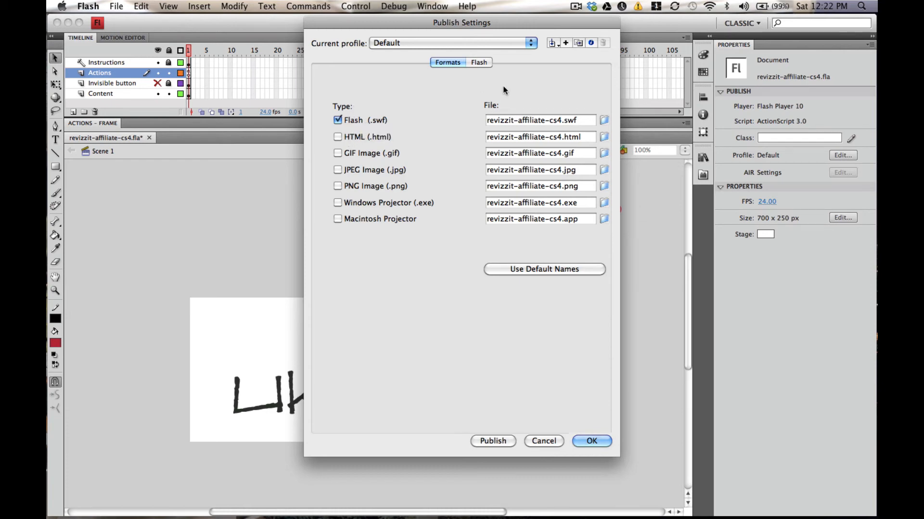
click(479, 63)
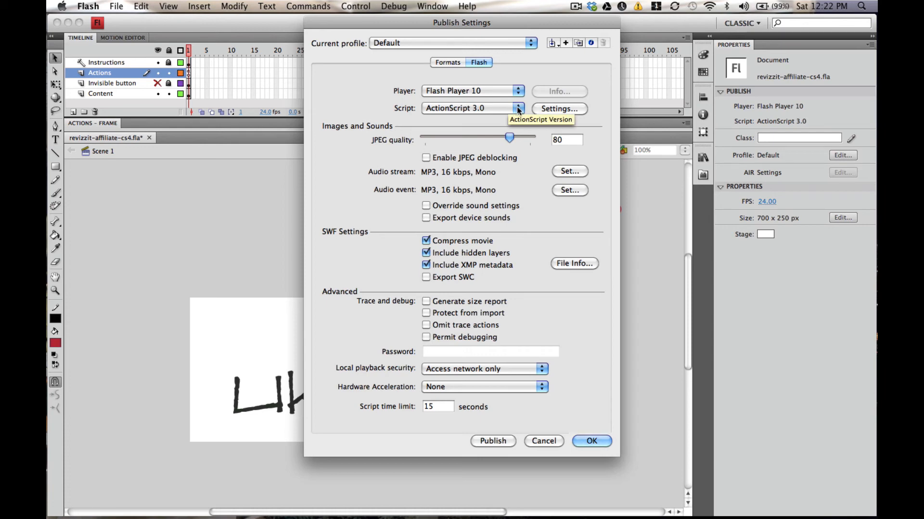
click(585, 443)
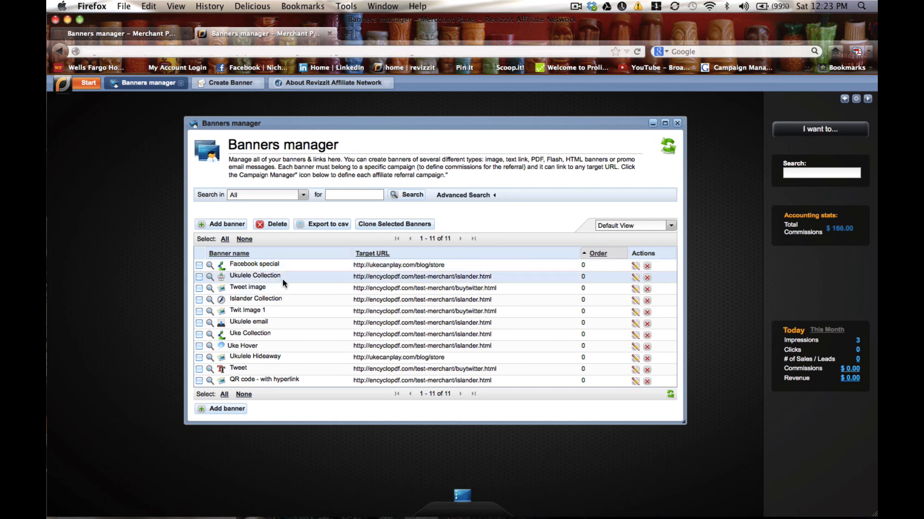
Switch to the Revizzit Banners manager in Firefox and start adding a new Flash banner.
click(217, 224)
click(233, 180)
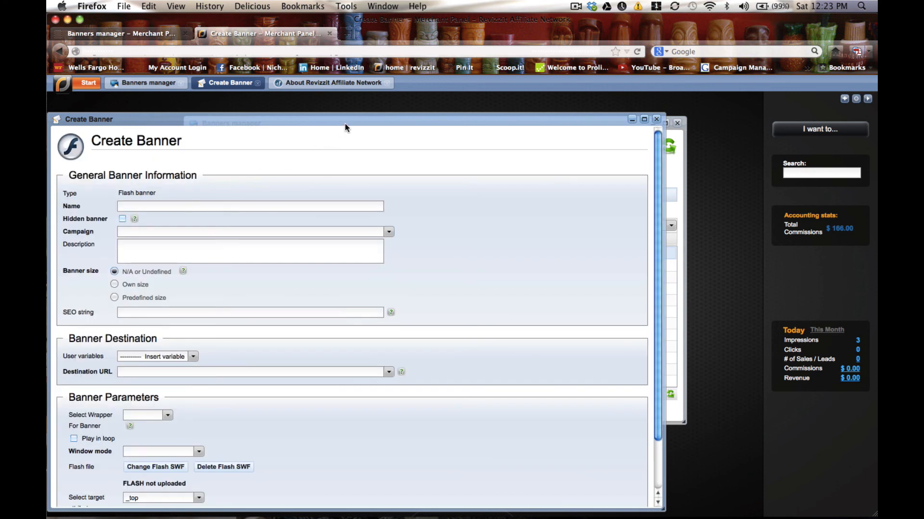
drag(349, 125, 422, 104)
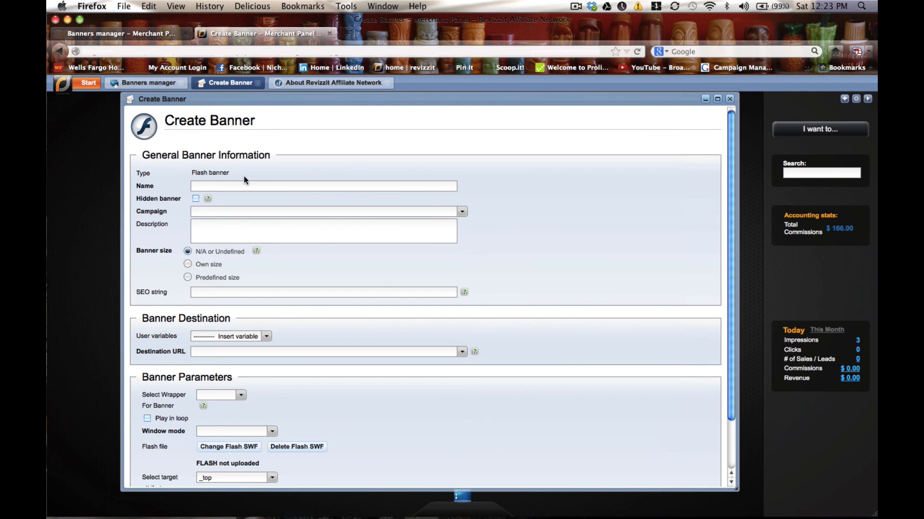
Set the new Flash banner's size option to Own size.
click(221, 186)
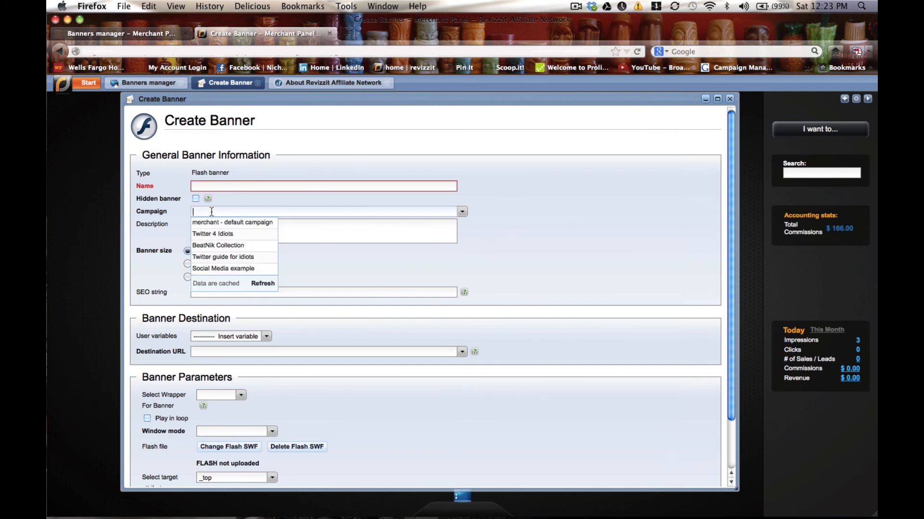
click(211, 212)
click(292, 231)
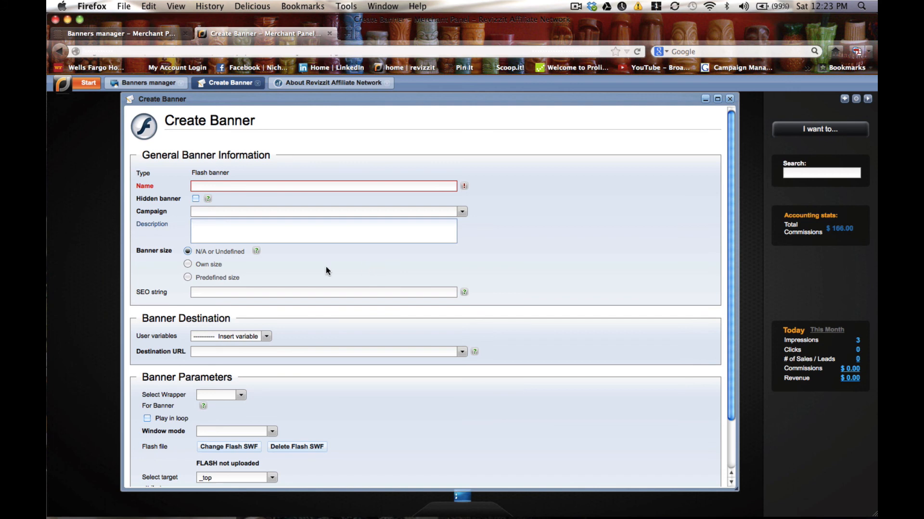
click(188, 265)
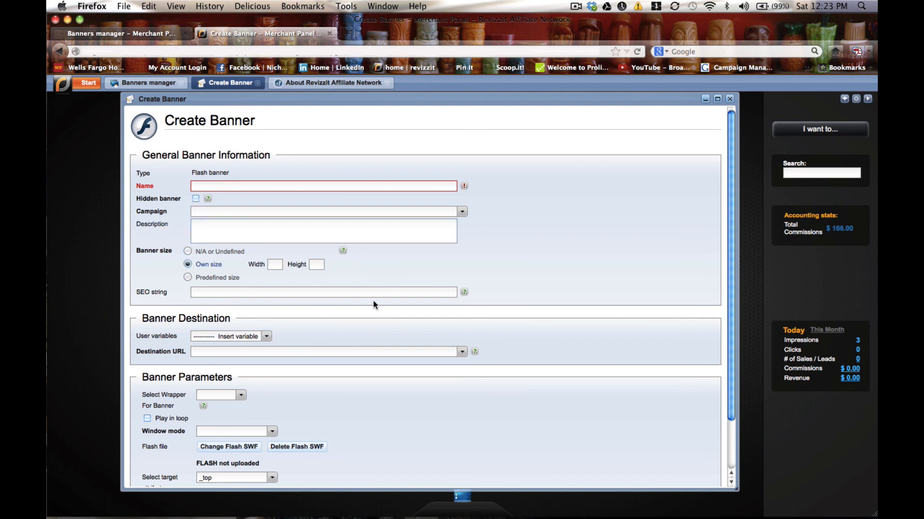
click(362, 351)
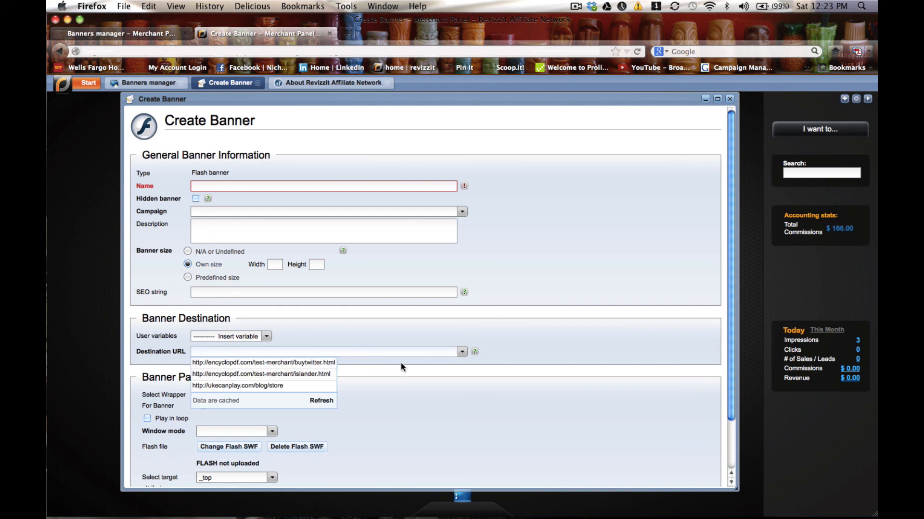
click(408, 378)
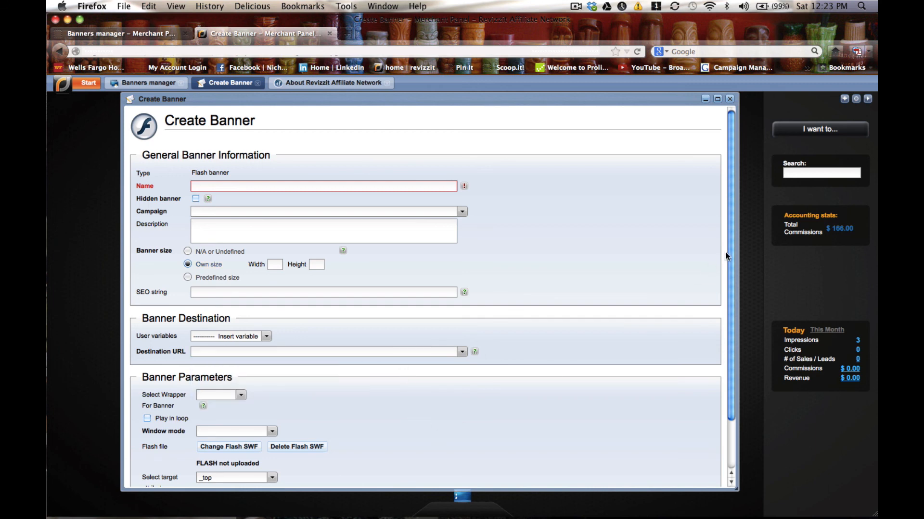
Set the banner wrapper to Plain and the window mode to Transparent.
scroll(731, 253, down, 3)
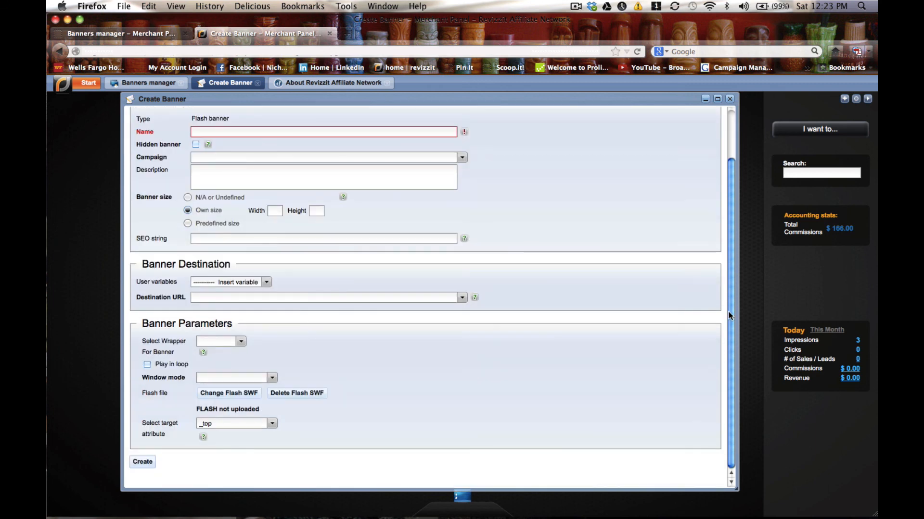
click(241, 345)
click(231, 352)
click(147, 365)
click(147, 365)
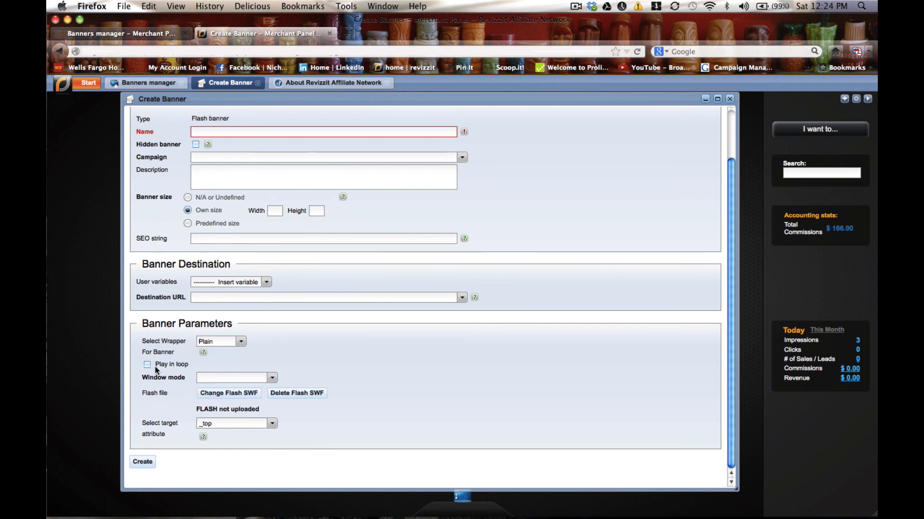
click(274, 378)
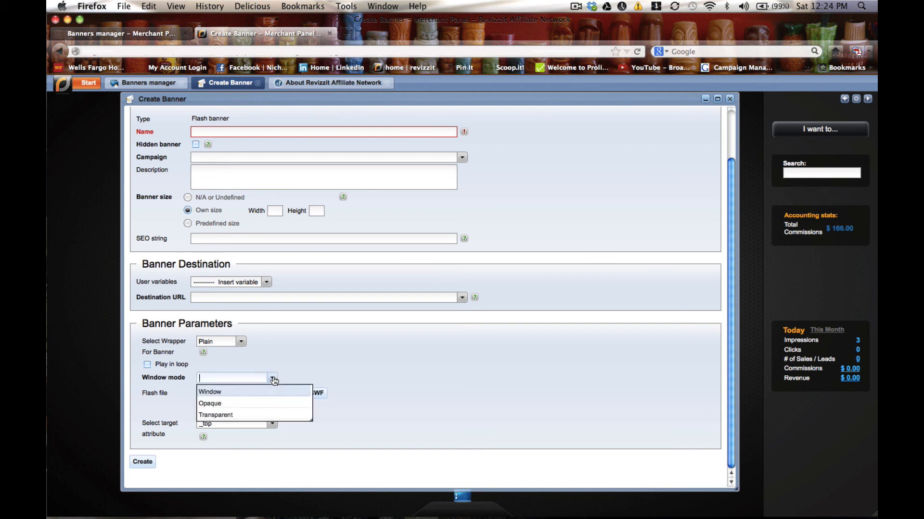
click(245, 414)
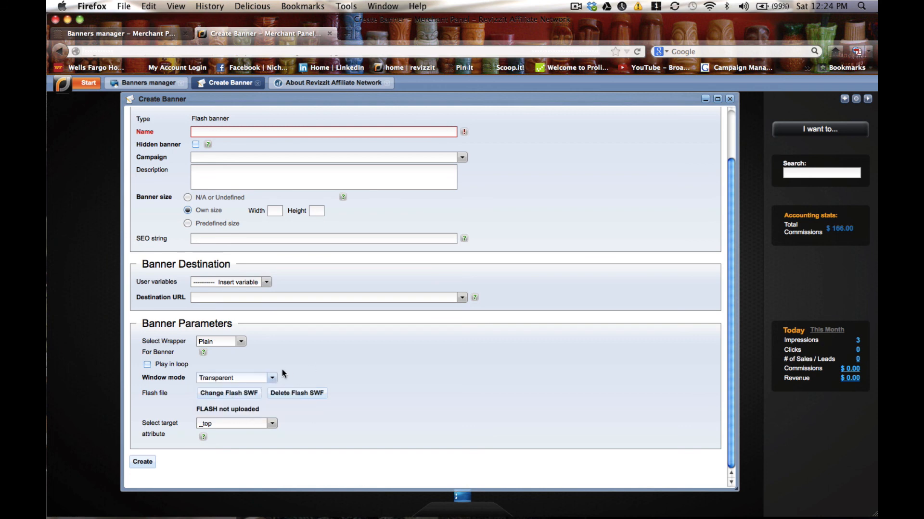
click(270, 380)
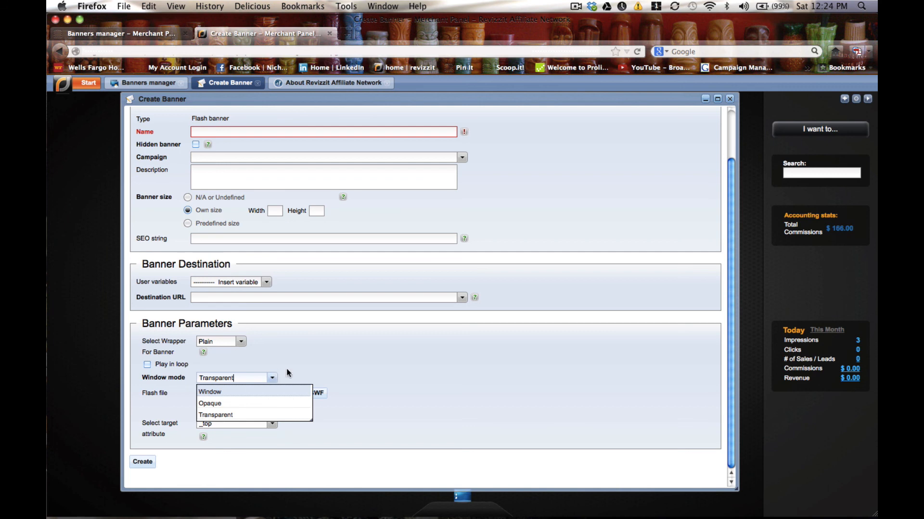
click(309, 364)
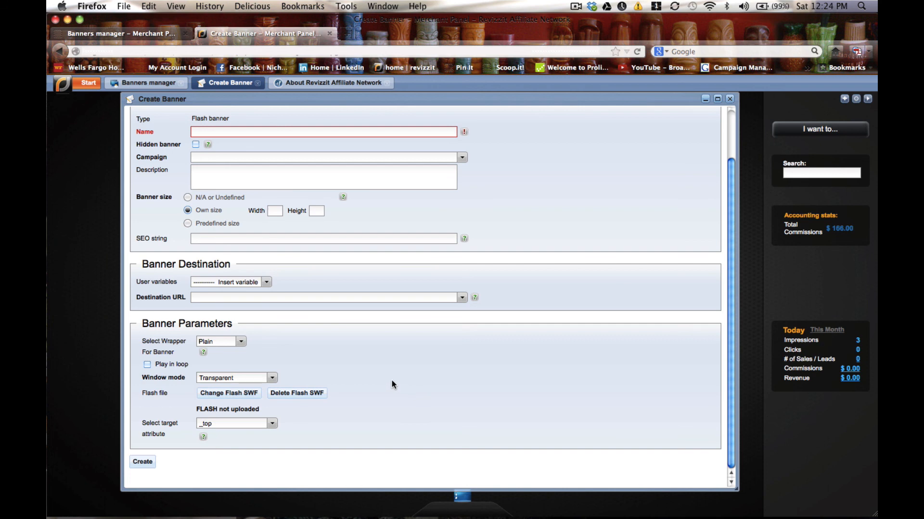
Pick a target attribute and submit the banner form with Create.
click(272, 424)
click(246, 437)
click(142, 462)
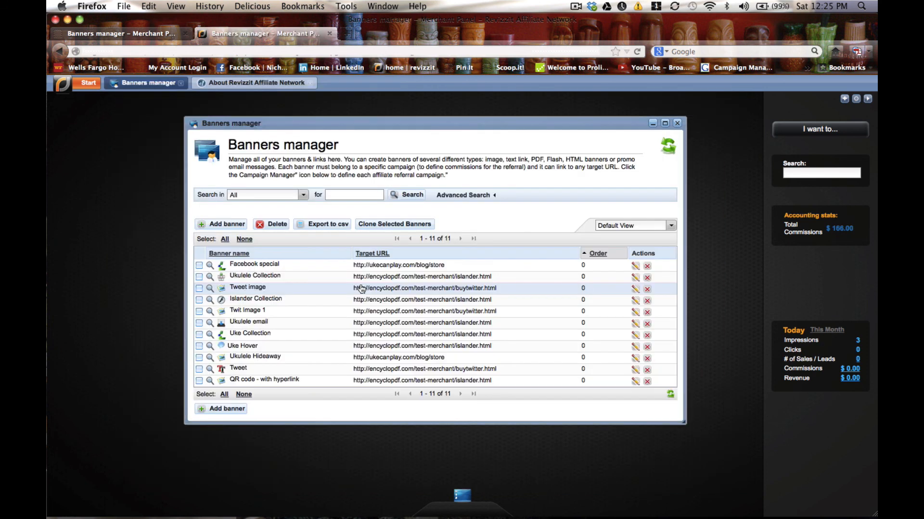